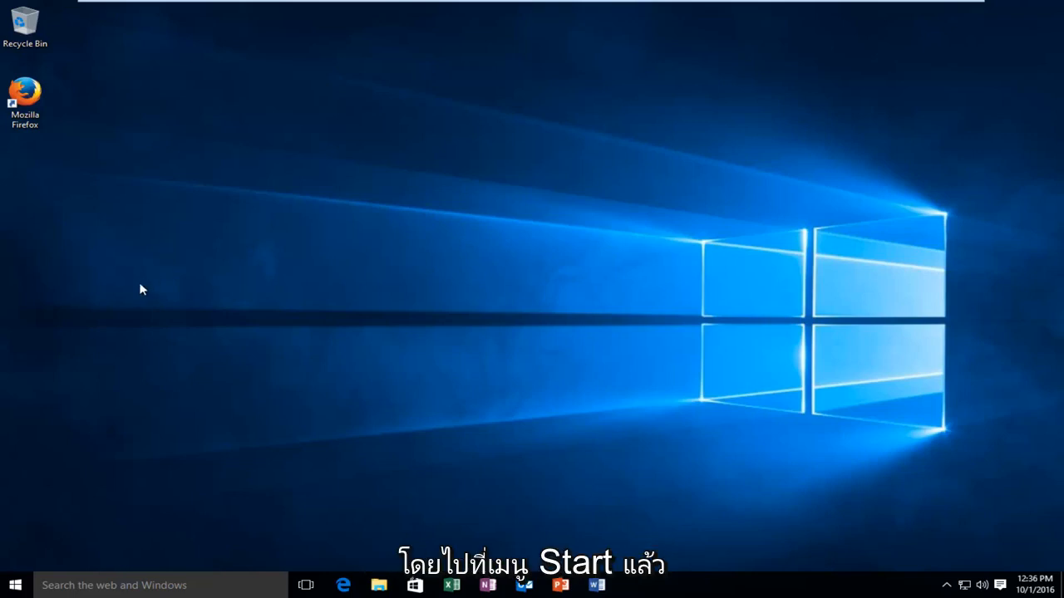
Launch the verifier run command from Start search, raising the admin permission prompt
{"action": "left_click", "coordinate": [17, 584]}
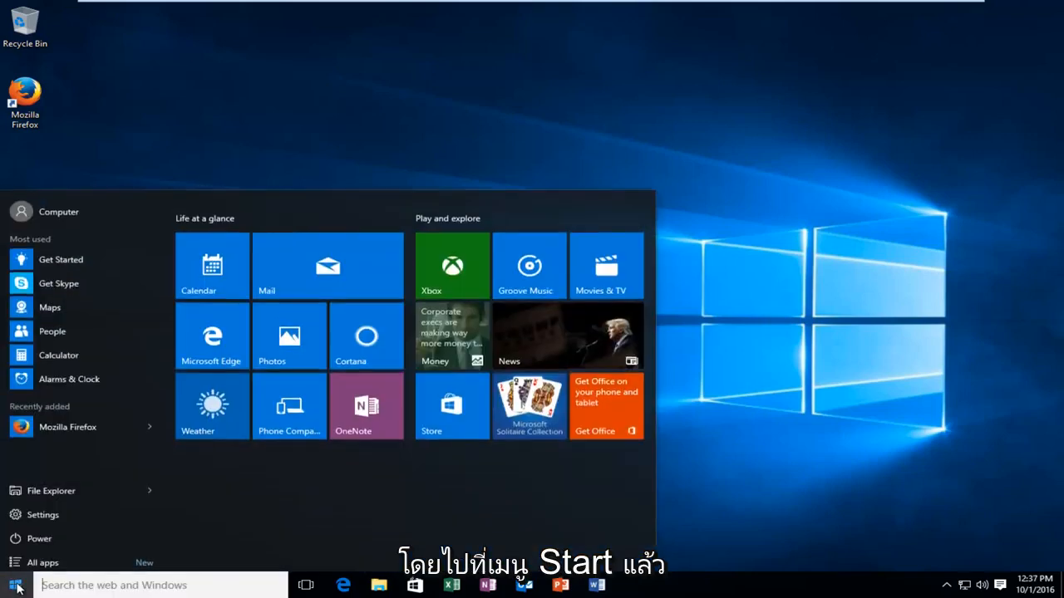
{"action": "type", "text": "verifier"}
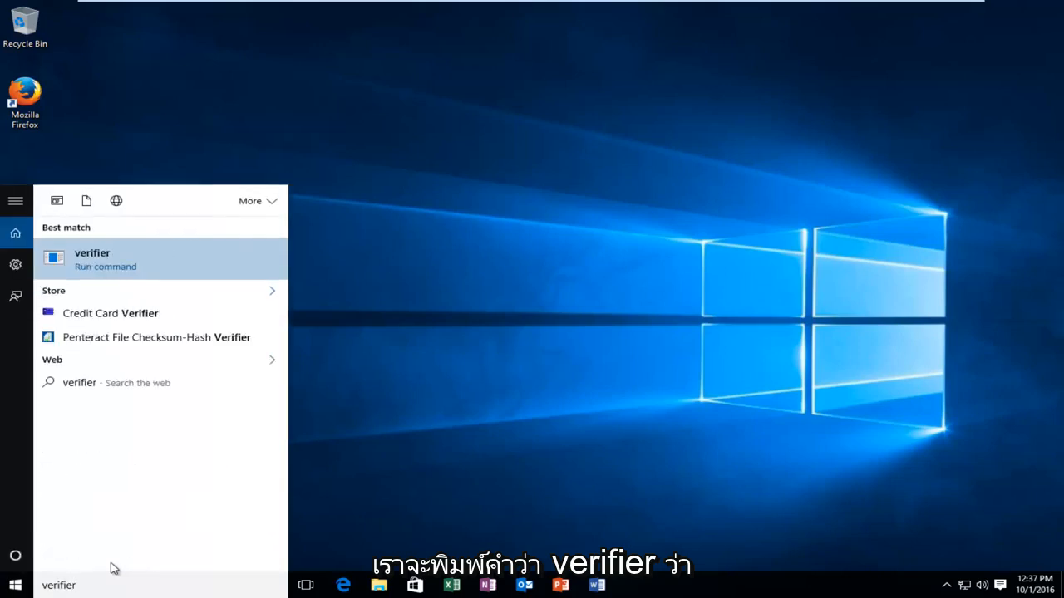
{"action": "left_click", "coordinate": [70, 263]}
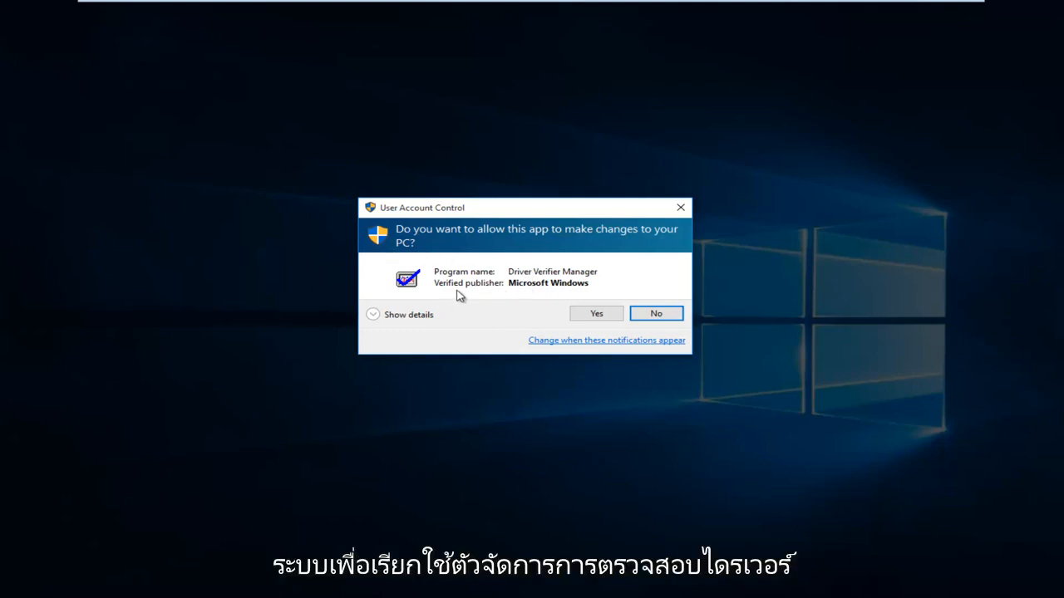
Approve the UAC prompt and choose 'Create custom settings (for code developers)' to list individual tests
{"action": "left_click", "coordinate": [594, 318]}
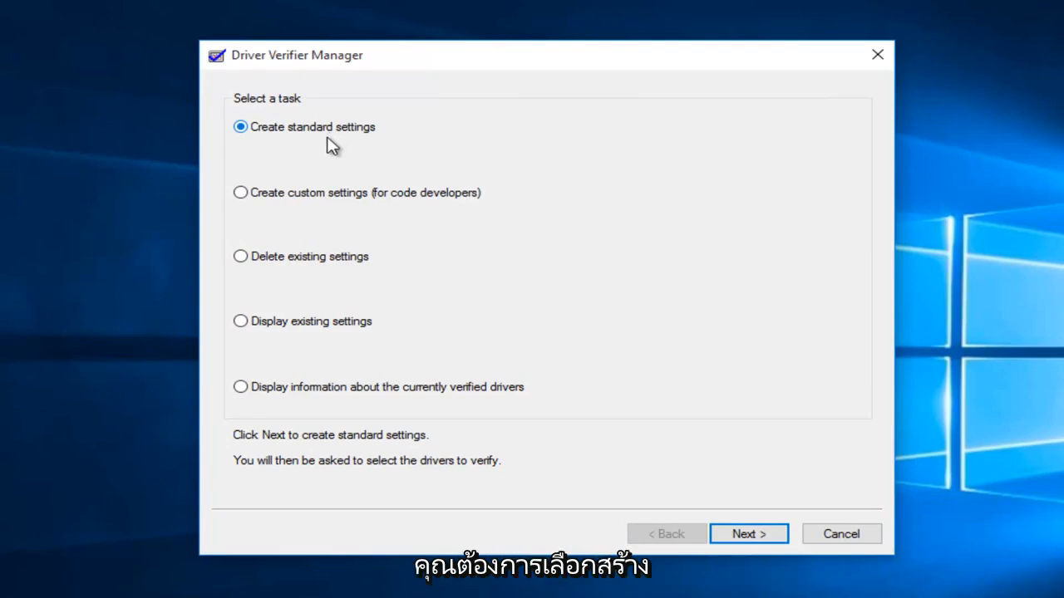
{"action": "left_click", "coordinate": [276, 193]}
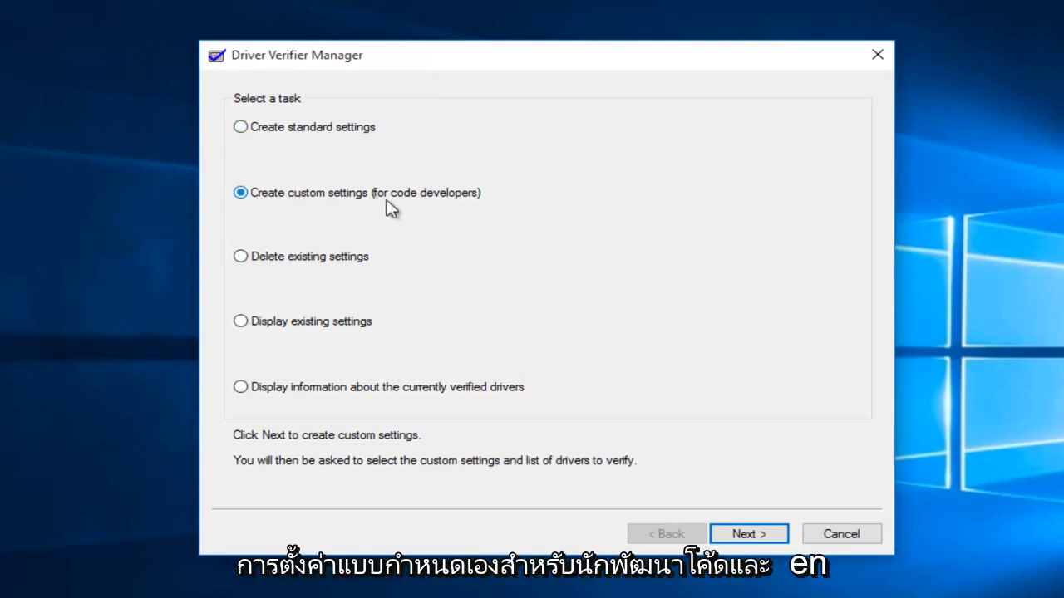
{"action": "left_click", "coordinate": [749, 534]}
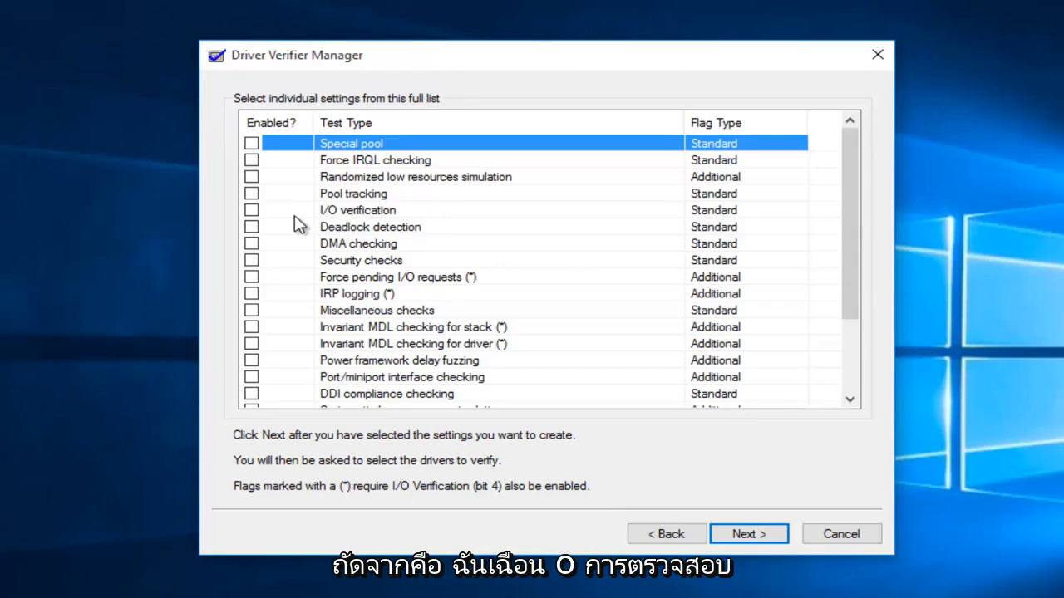
Enable I/O verification, Force pending I/O requests and IRP logging, then continue to driver selection
{"action": "left_click", "coordinate": [251, 210]}
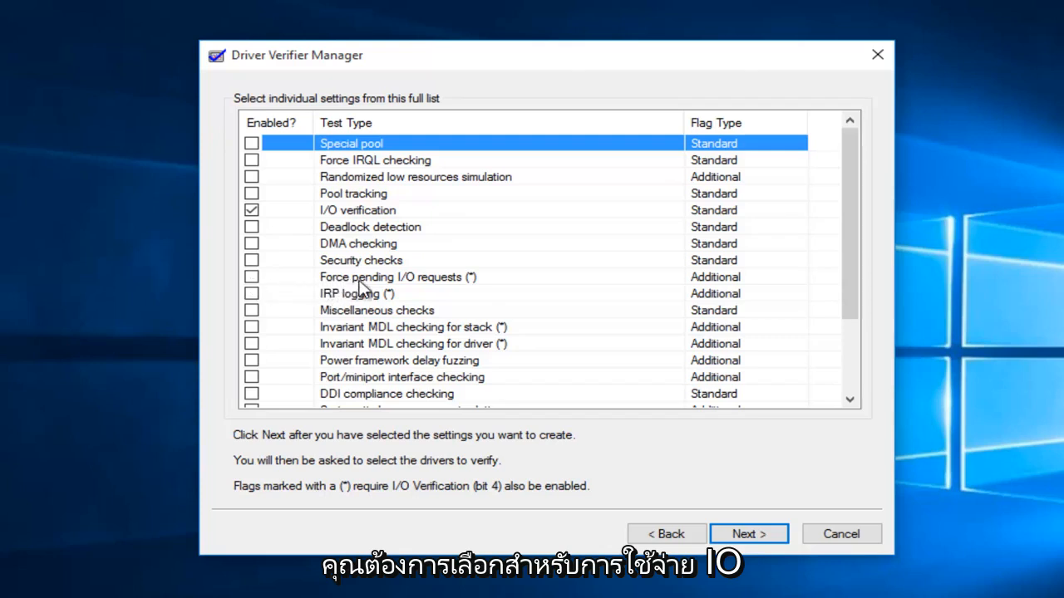
{"action": "left_click", "coordinate": [250, 277]}
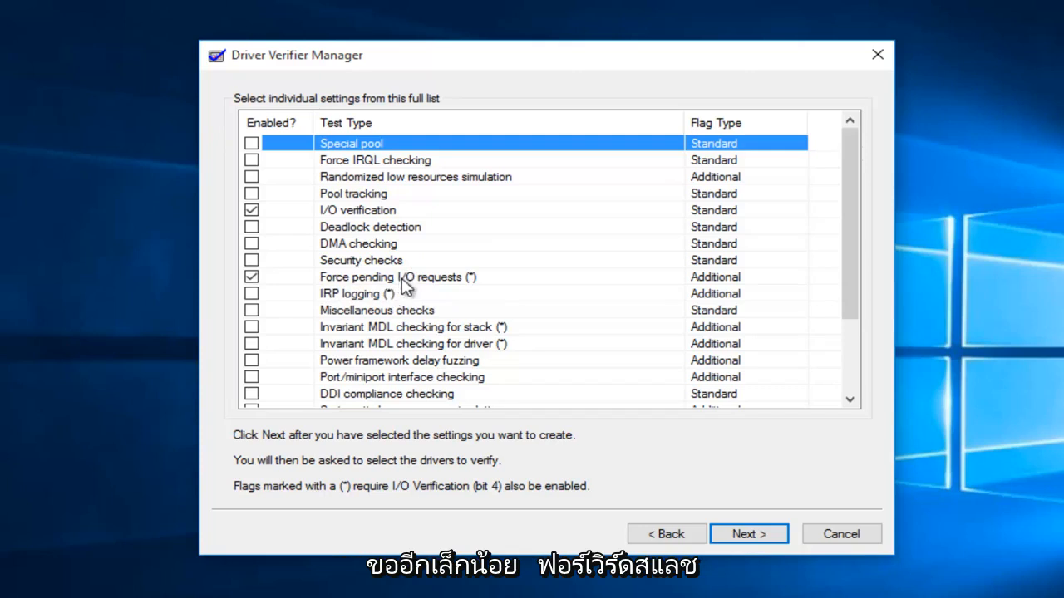
{"action": "left_click", "coordinate": [251, 293]}
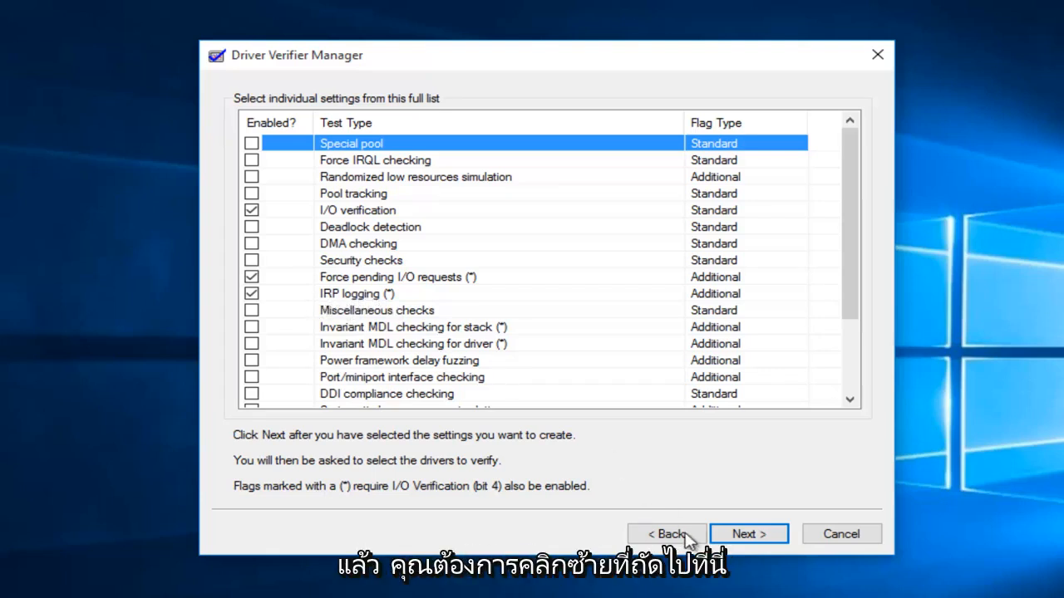
{"action": "left_click", "coordinate": [748, 533]}
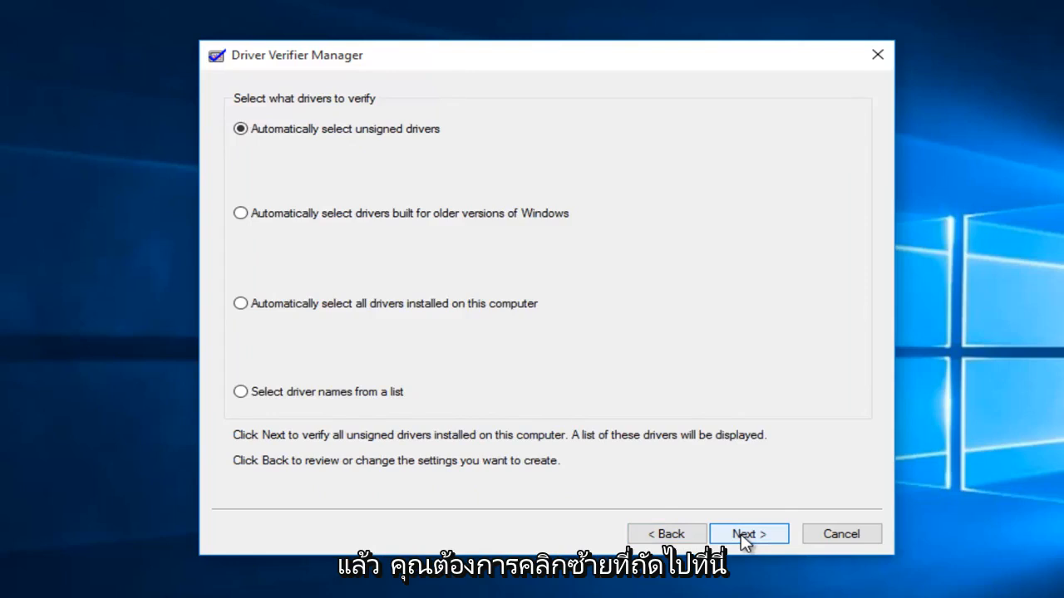
Choose 'Select driver names from a list' and load the installed driver list
{"action": "left_click", "coordinate": [253, 394]}
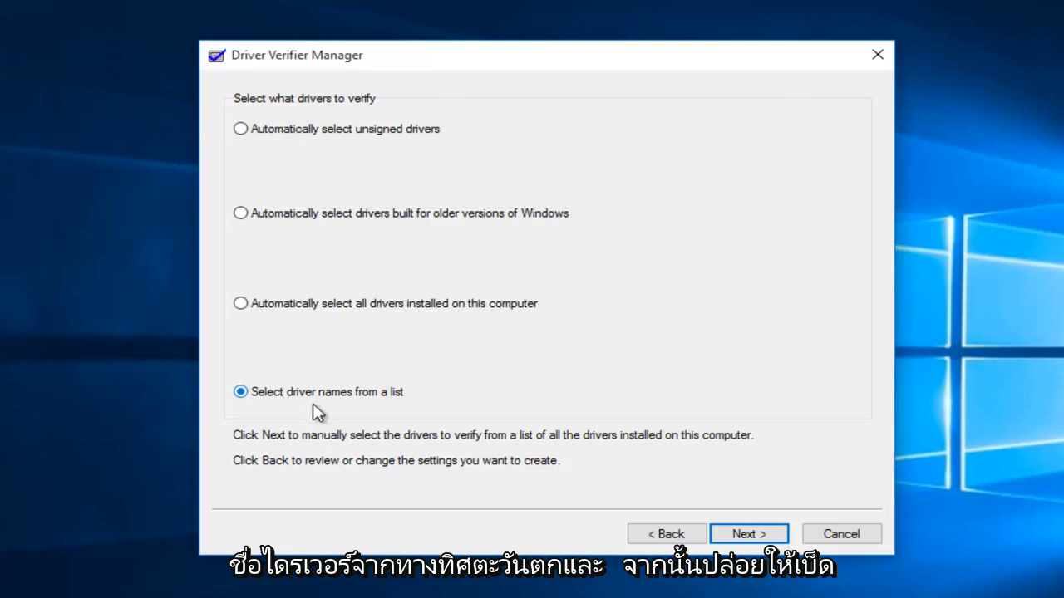
{"action": "left_click", "coordinate": [748, 534]}
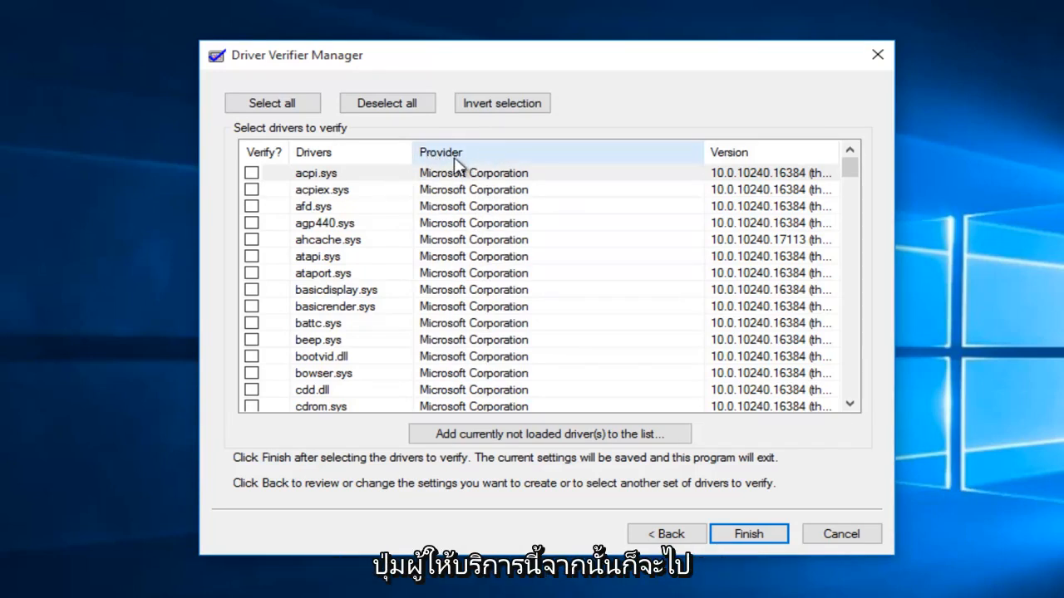
Sort the installed drivers by provider to group the non-Microsoft ones
{"action": "left_click", "coordinate": [455, 162]}
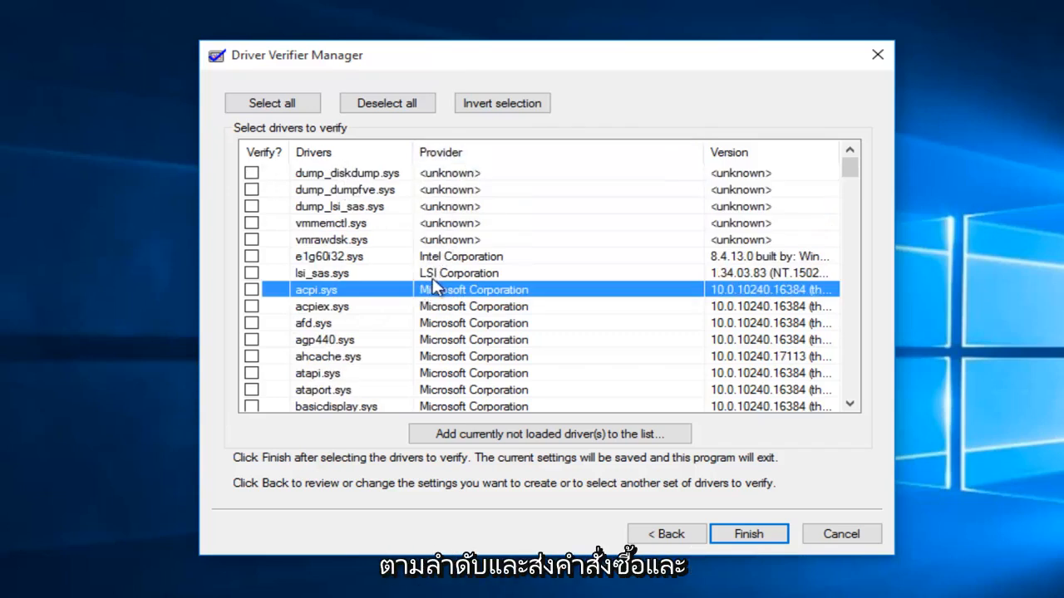
{"action": "left_click", "coordinate": [453, 308]}
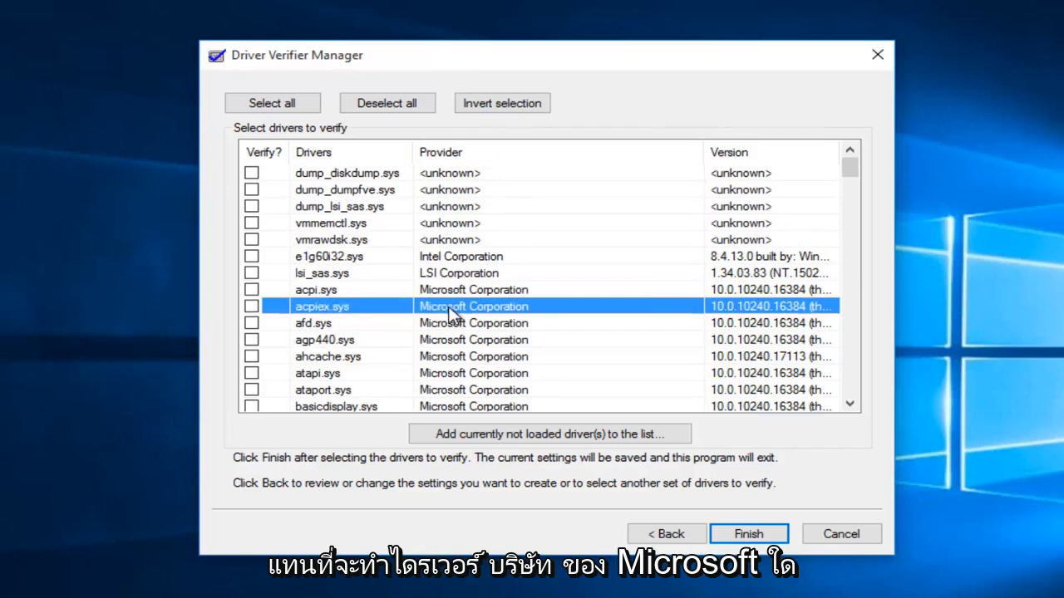
{"action": "left_click", "coordinate": [448, 340]}
{"action": "left_click", "coordinate": [457, 287]}
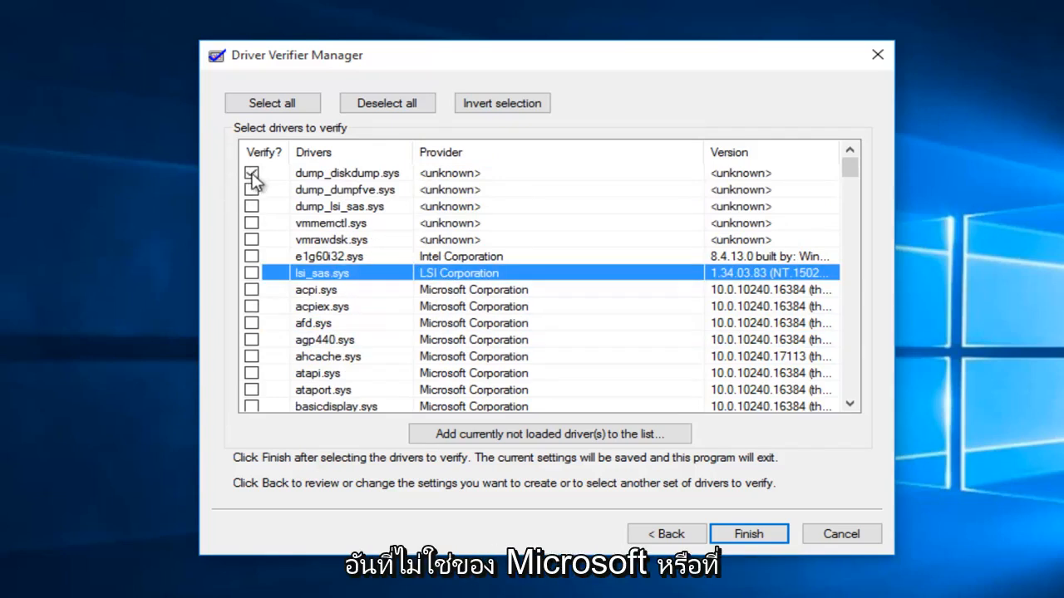
Mark dump_dumpfve.sys, dump_lsi_sas.sys, vmrawdsk.sys, e1g60i32.sys and lsi_sas.sys for verification, finish and acknowledge the restart notice
{"action": "left_click", "coordinate": [252, 190]}
{"action": "left_click", "coordinate": [252, 206]}
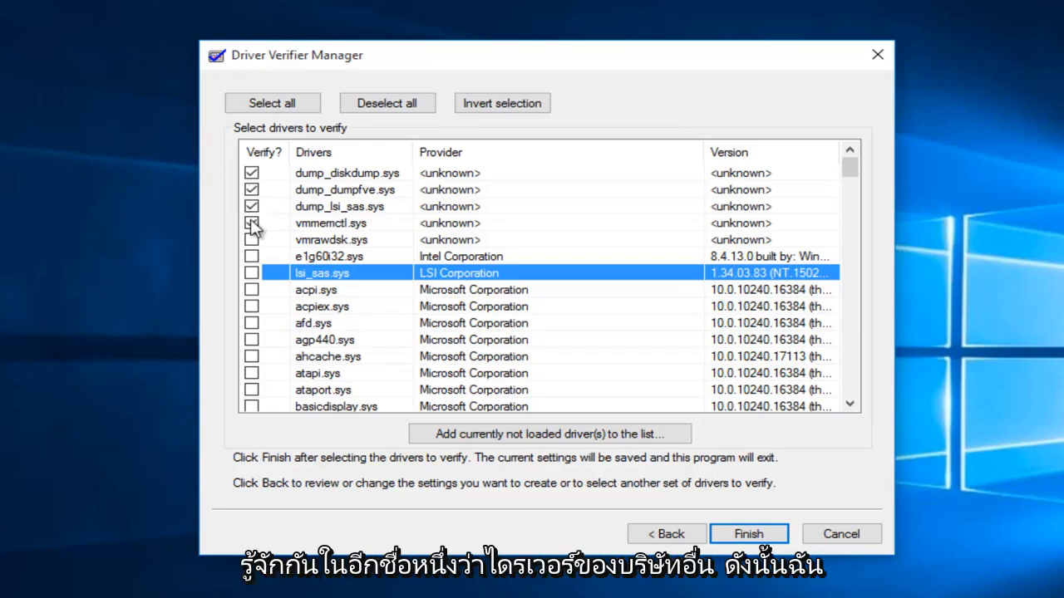
{"action": "left_click", "coordinate": [252, 240]}
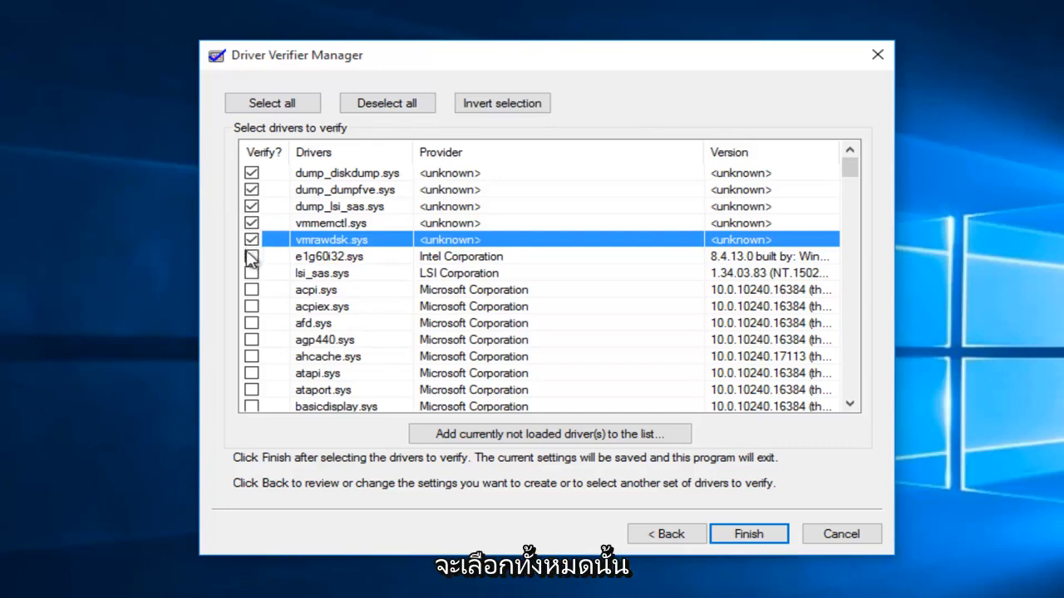
{"action": "left_click", "coordinate": [252, 256]}
{"action": "left_click", "coordinate": [252, 273]}
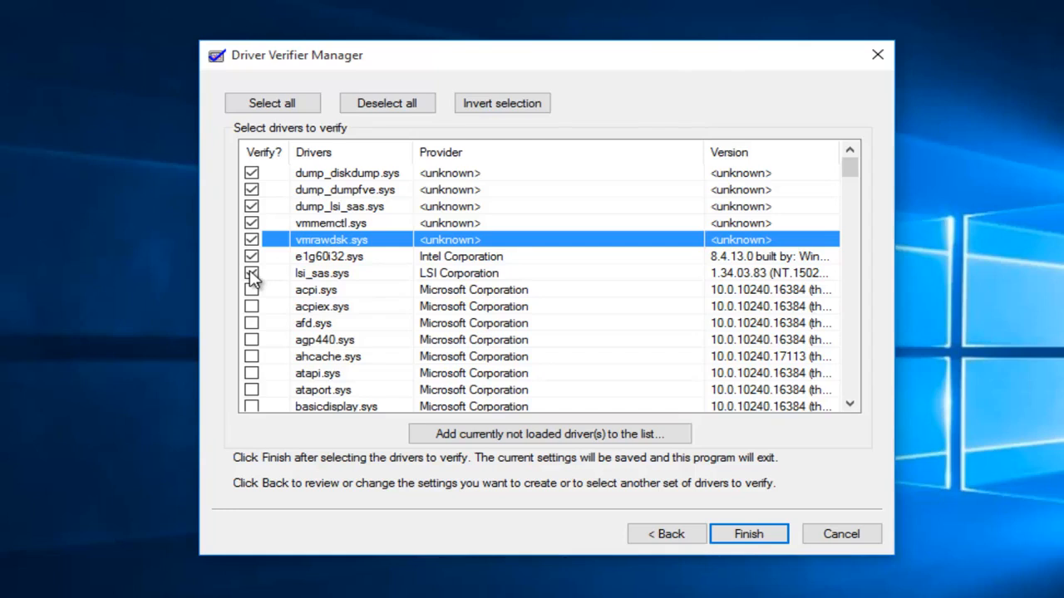
{"action": "left_click", "coordinate": [748, 534]}
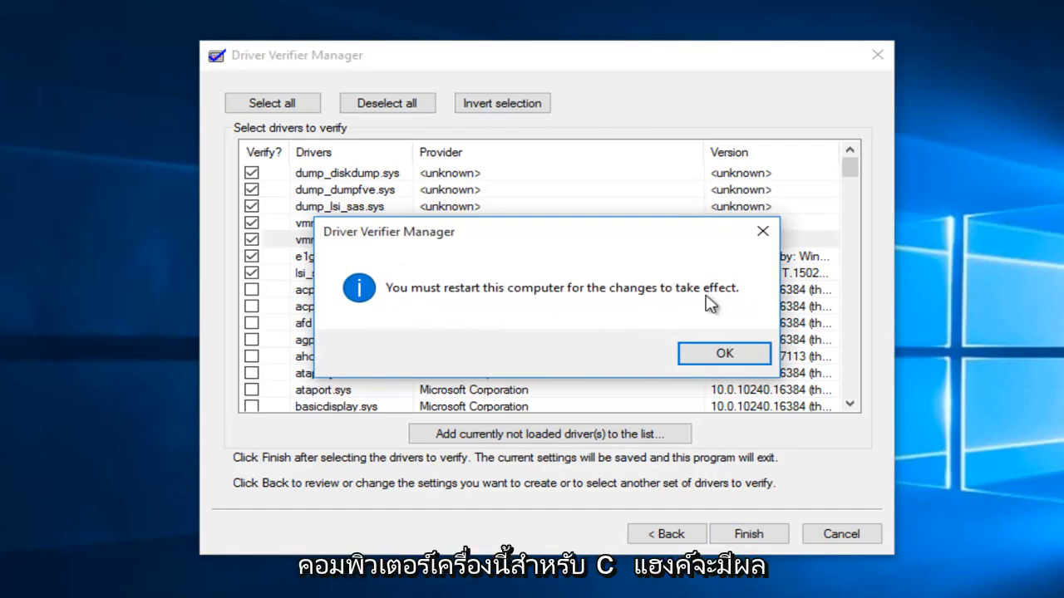
{"action": "left_click", "coordinate": [719, 356]}
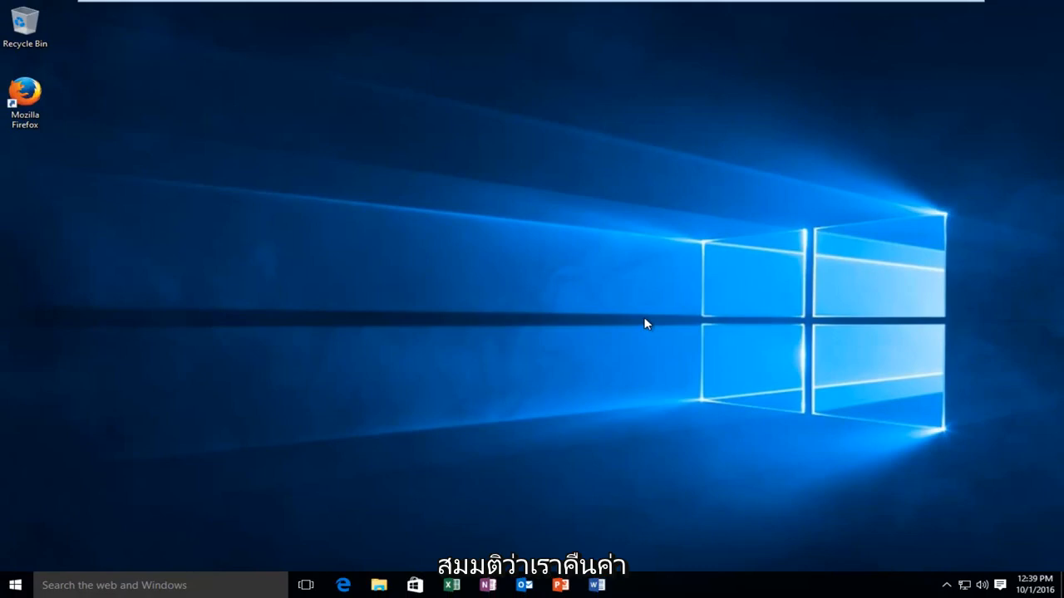
Restart the computer from the Start menu power options
{"action": "left_click", "coordinate": [15, 586]}
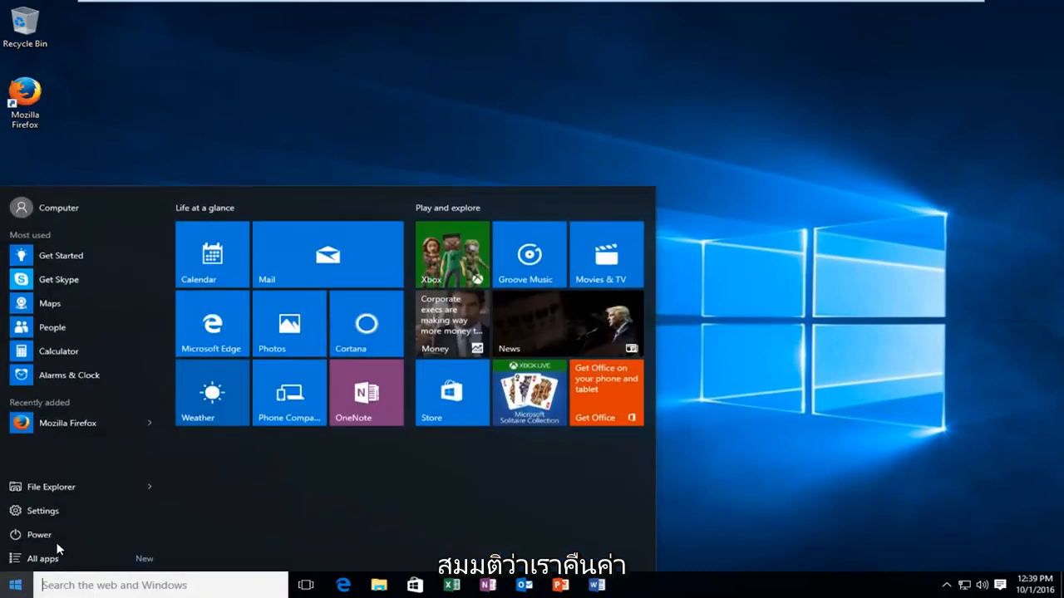
{"action": "left_click", "coordinate": [58, 546]}
{"action": "left_click", "coordinate": [81, 506]}
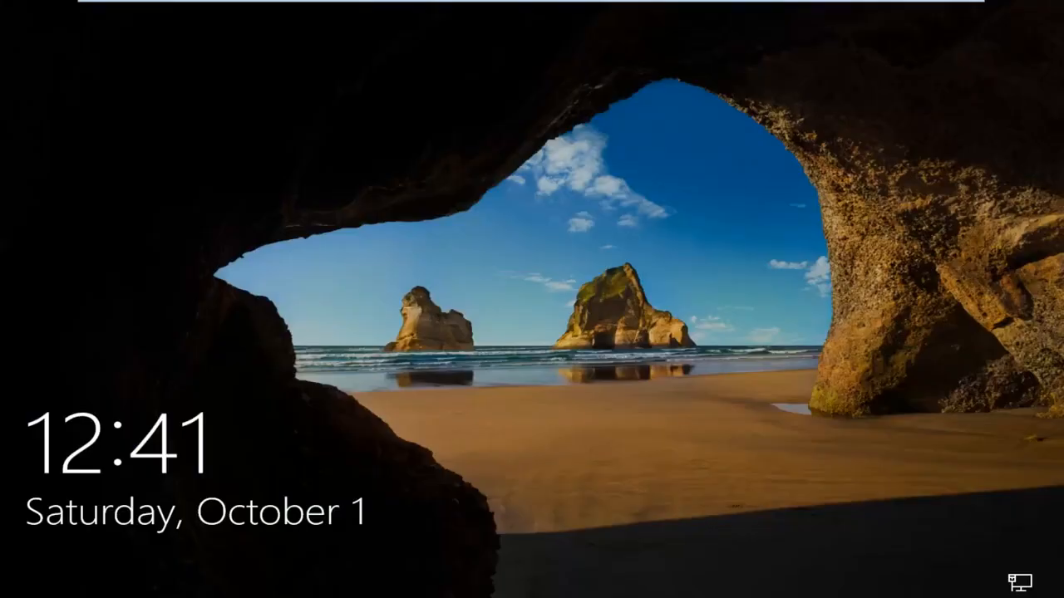
Dismiss the lock screen and submit the password to reach the desktop
{"action": "left_click", "coordinate": [531, 353]}
{"action": "type", "text": "••"}
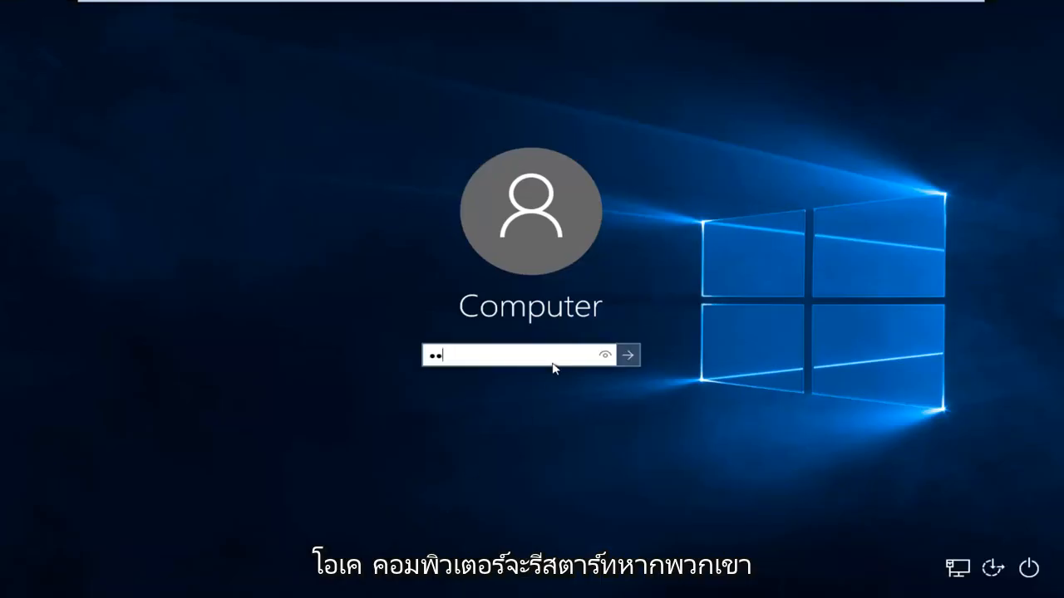
{"action": "type", "text": "•••••"}
{"action": "key", "text": "Return"}
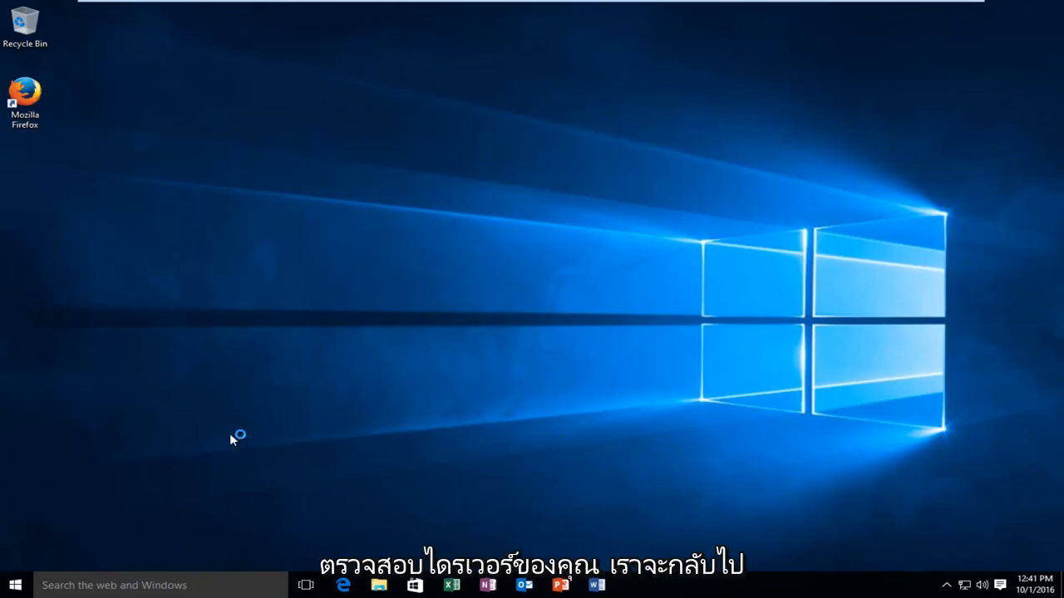
Run the verifier command from taskbar search and approve the UAC prompt
{"action": "left_click", "coordinate": [50, 588]}
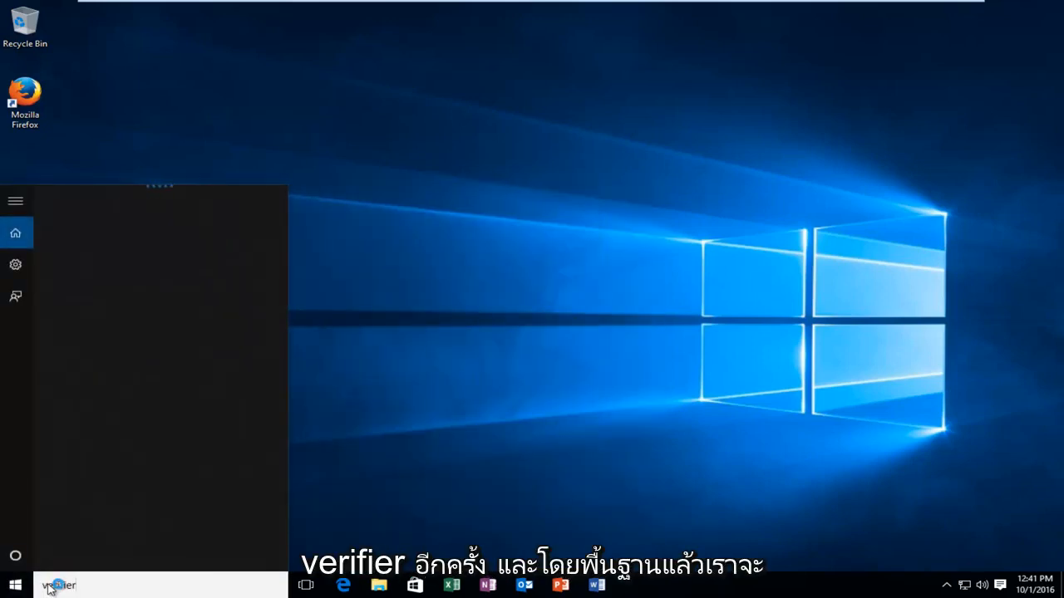
{"action": "type", "text": "verifier"}
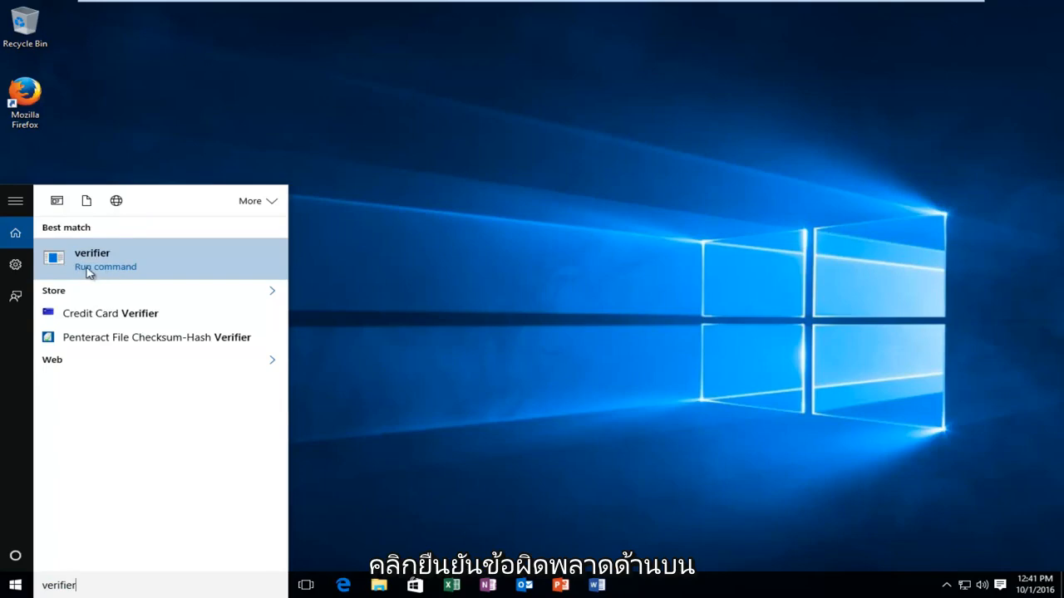
{"action": "left_click", "coordinate": [87, 266]}
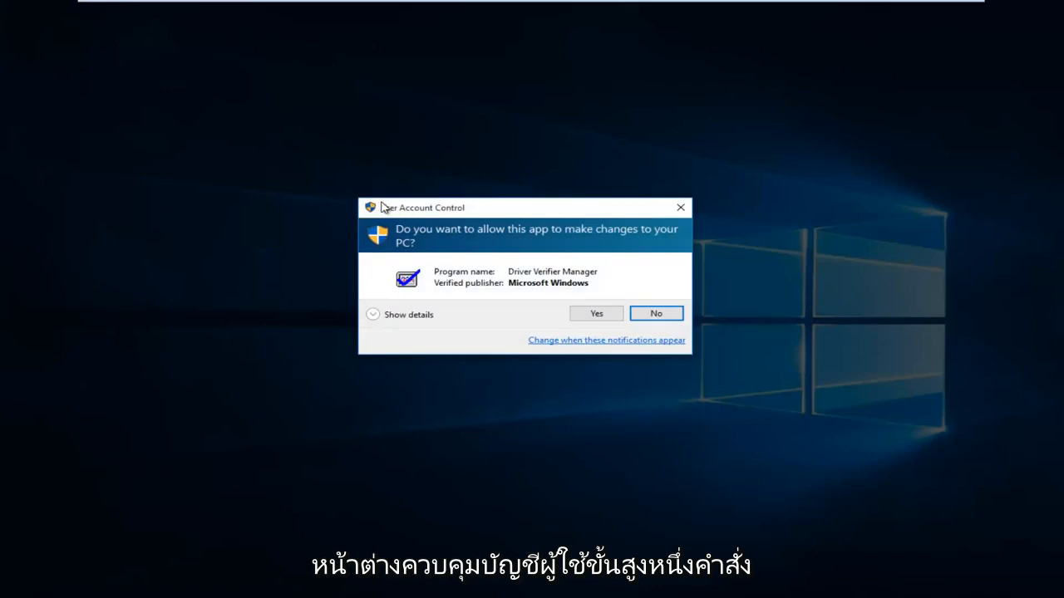
{"action": "left_click", "coordinate": [596, 314]}
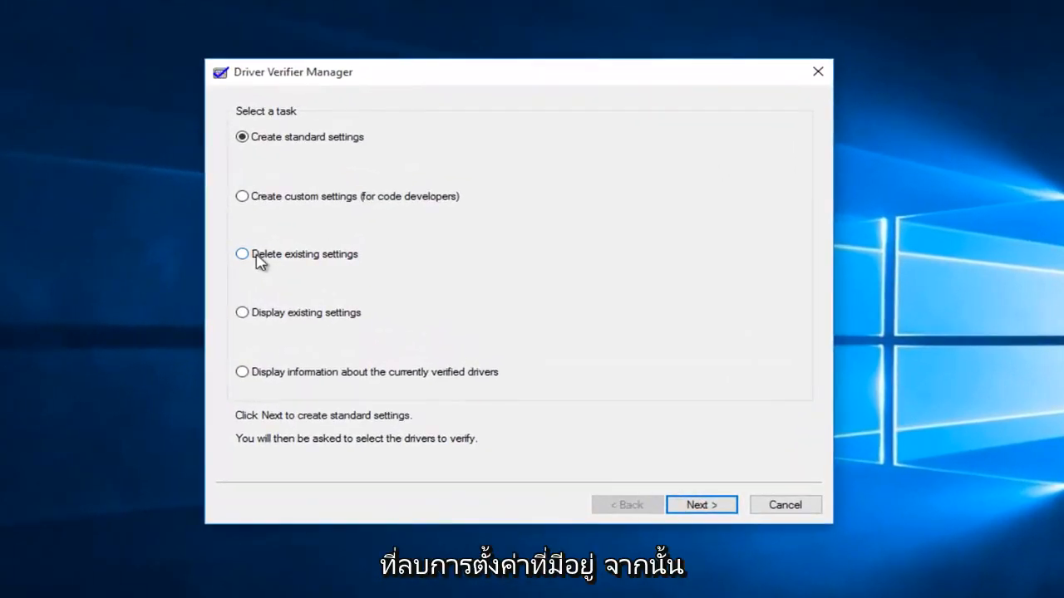
Delete all existing Driver Verifier settings, confirm, acknowledge the restart notice, and show the power options
{"action": "left_click", "coordinate": [258, 257]}
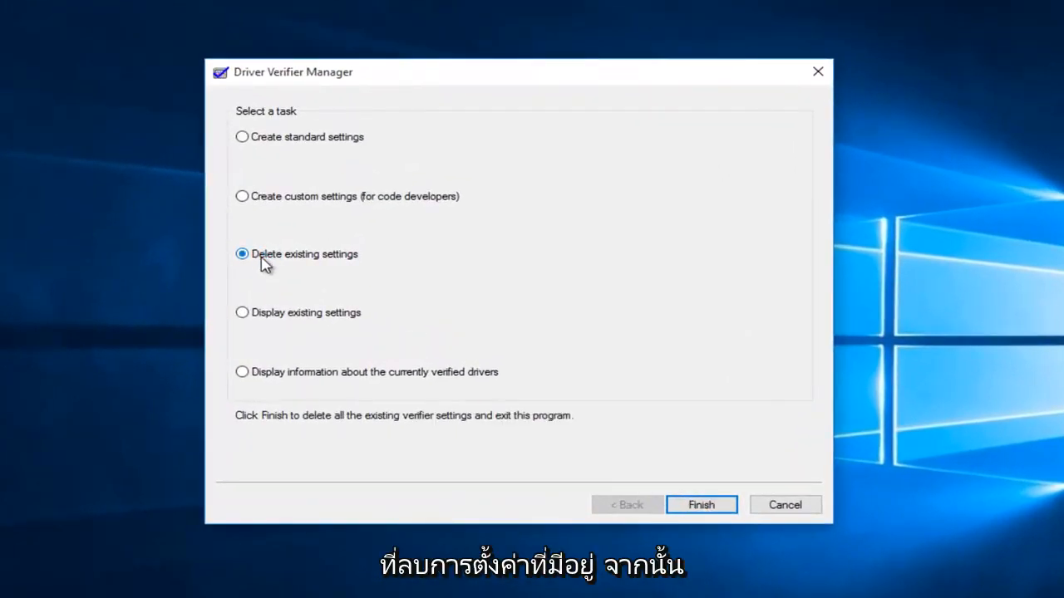
{"action": "left_click", "coordinate": [706, 505]}
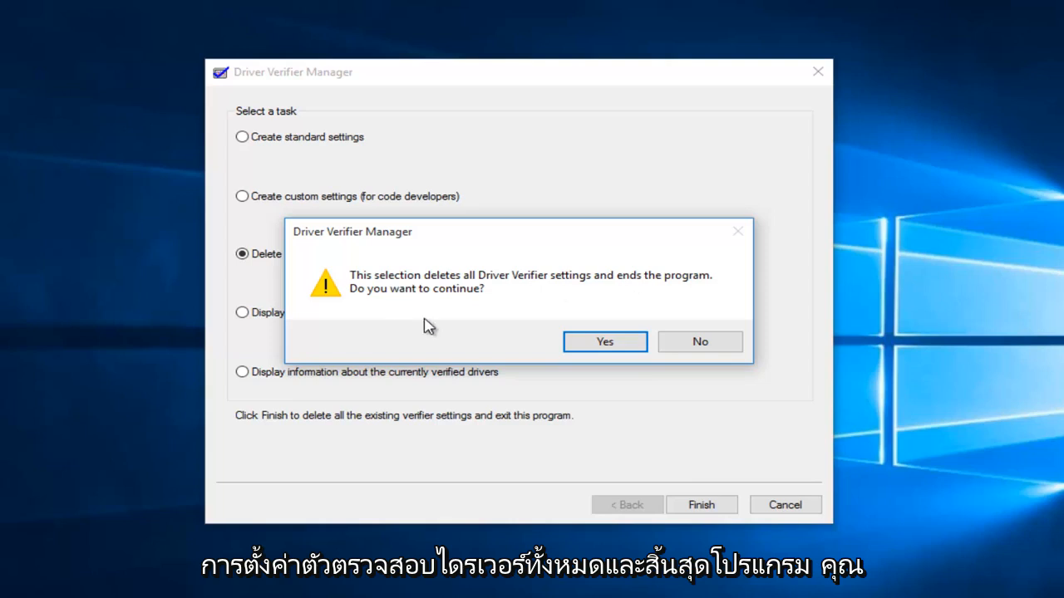
{"action": "left_click", "coordinate": [599, 344]}
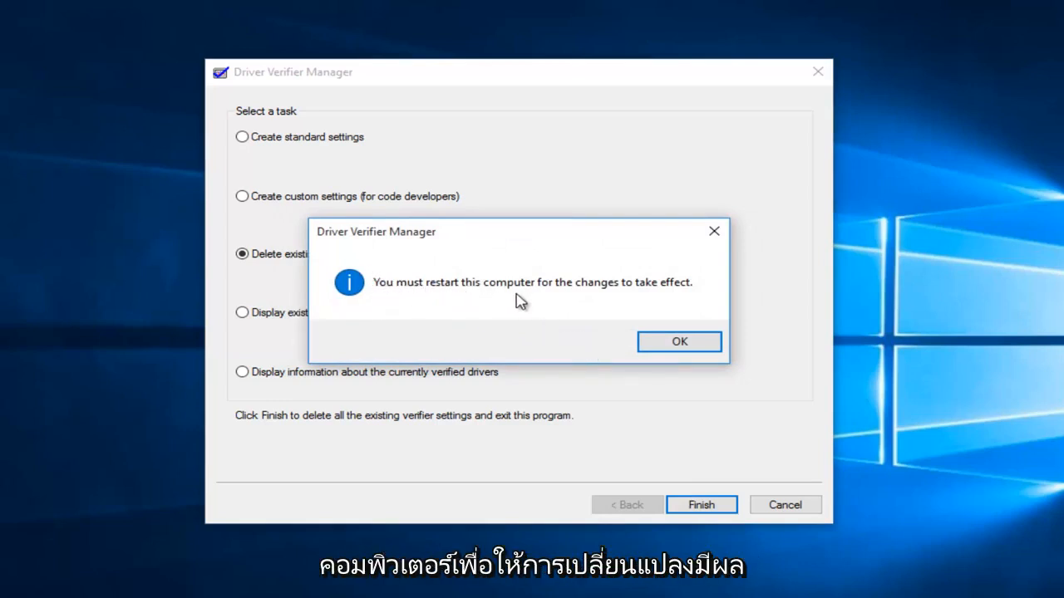
{"action": "left_click", "coordinate": [679, 342]}
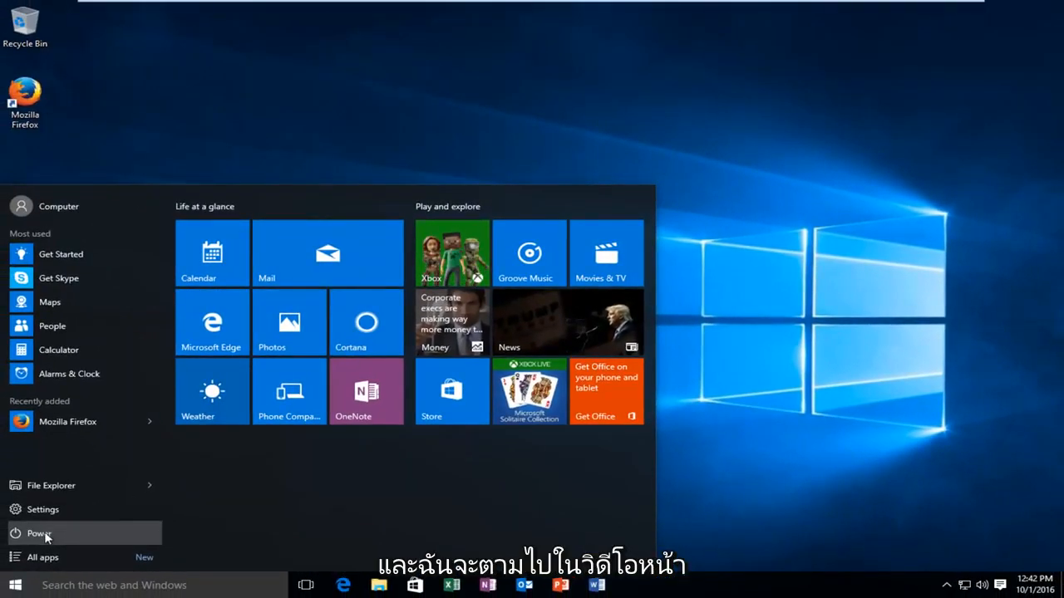
{"action": "left_click", "coordinate": [46, 537]}
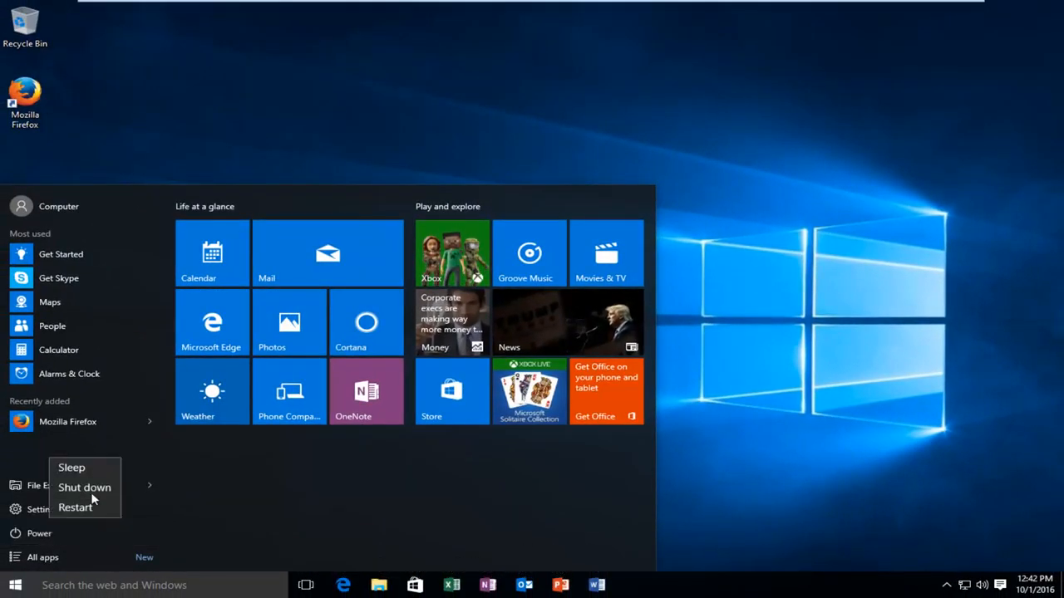